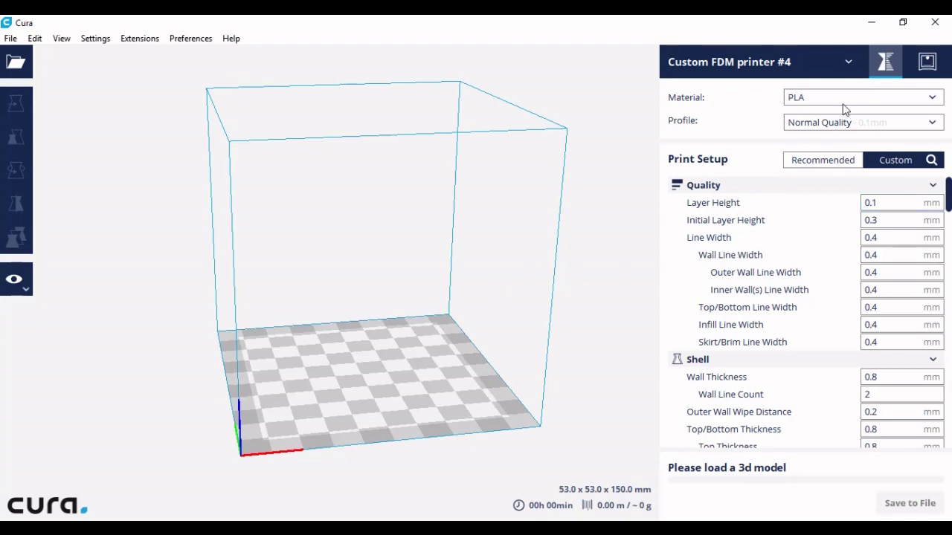
# Start adding a new printer and look through the Ultimaker and Other preset models.
pyautogui.click(848, 64)
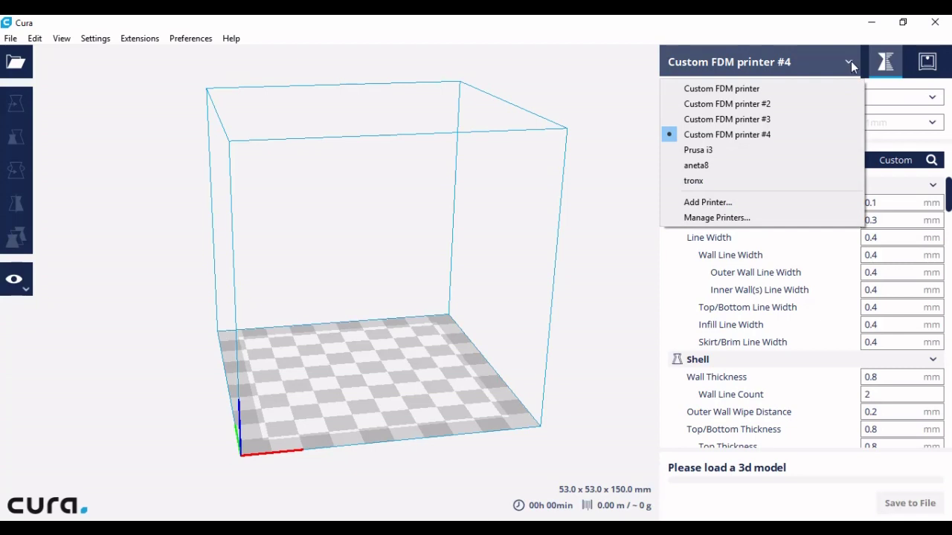
pyautogui.click(712, 204)
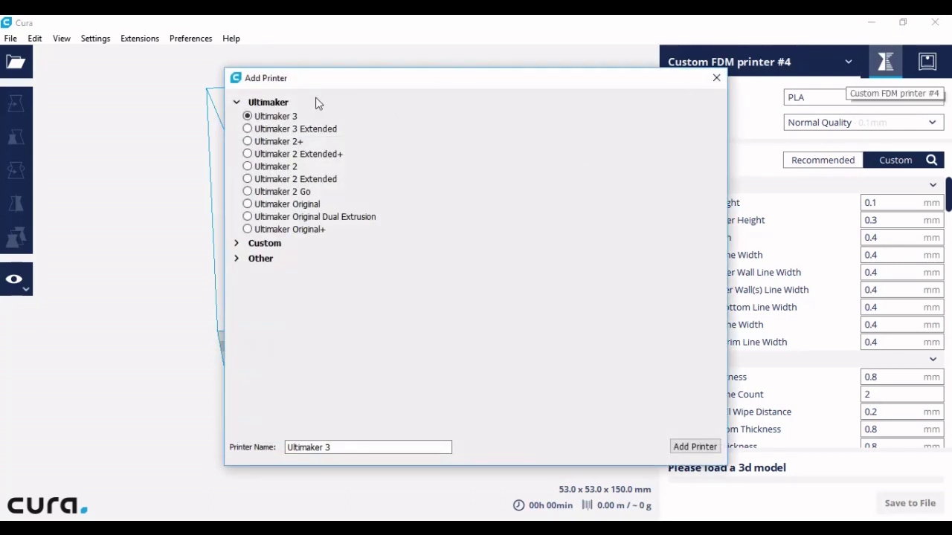
pyautogui.click(261, 258)
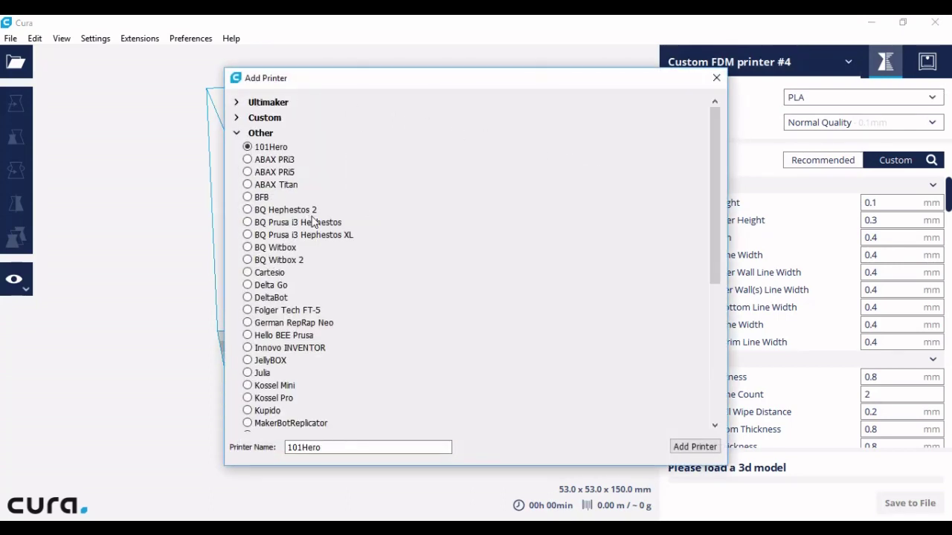
pyautogui.scroll(-8, 313, 220)
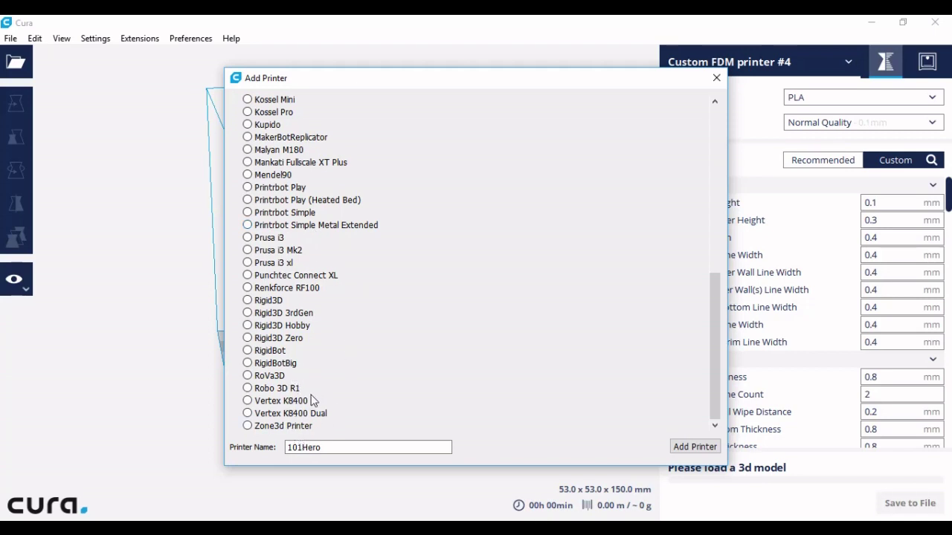
pyautogui.scroll(6, 323, 386)
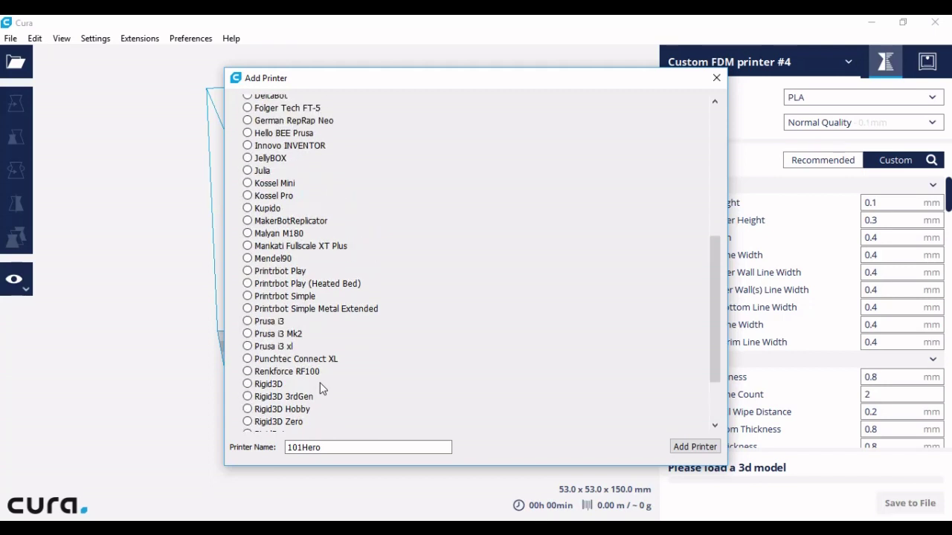
pyautogui.scroll(2, 325, 376)
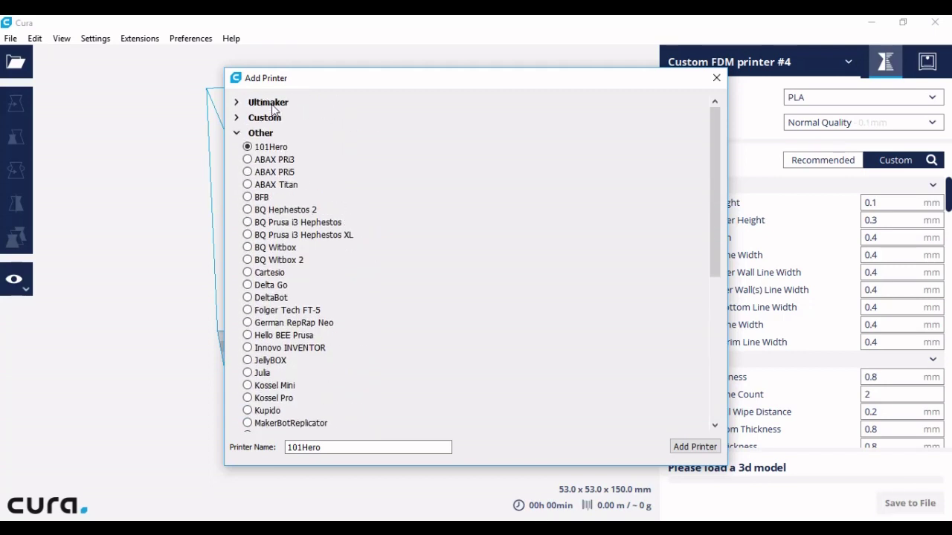
pyautogui.click(269, 102)
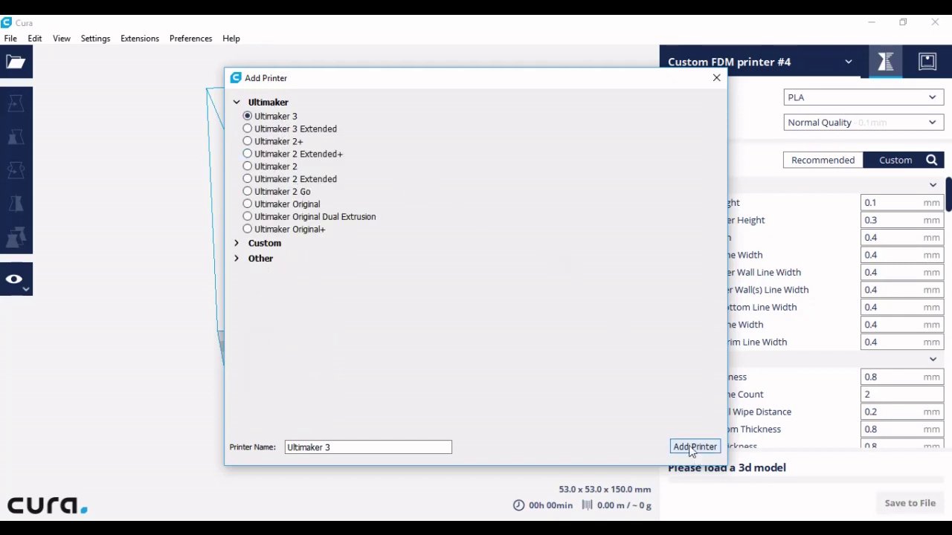
pyautogui.click(260, 259)
pyautogui.scroll(-7, 285, 216)
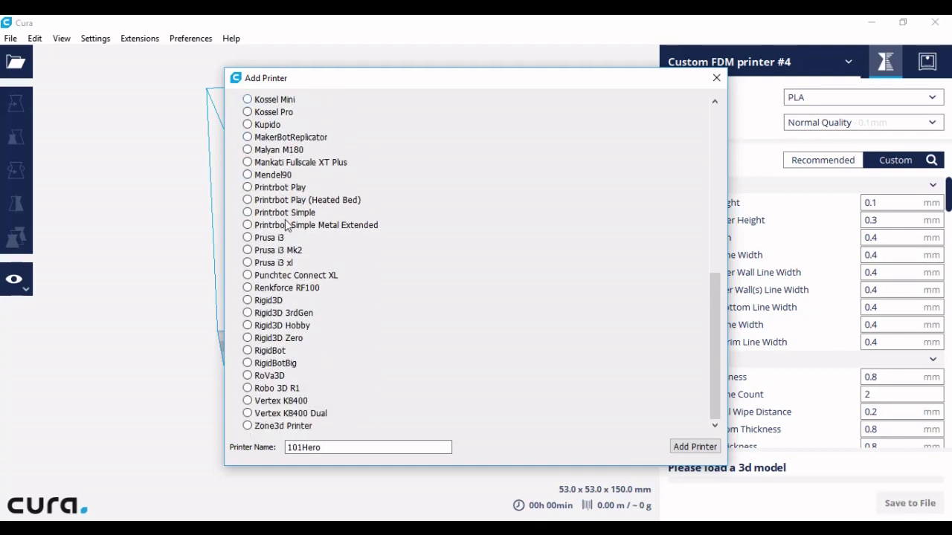
pyautogui.scroll(6, 285, 223)
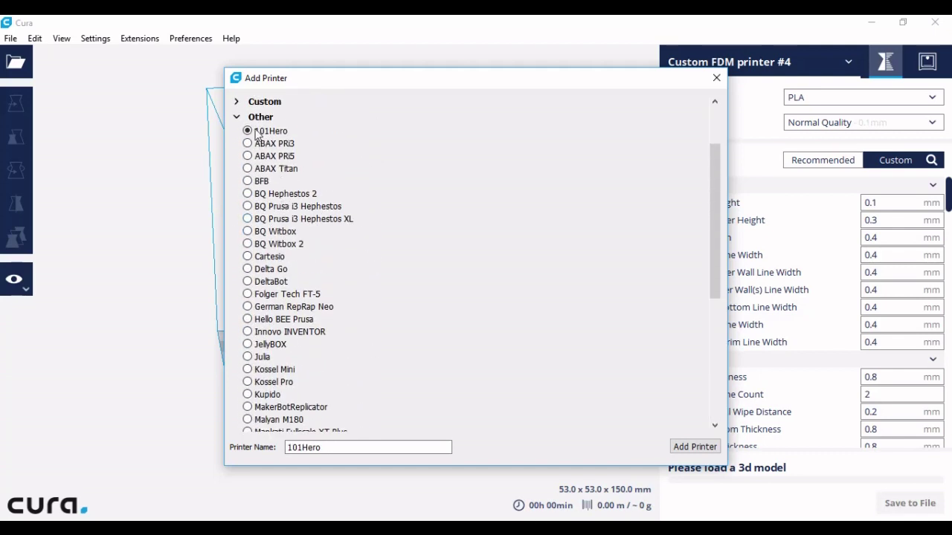
# Add a printer based on the Custom FDM printer profile and name it Anet A8.
pyautogui.click(238, 104)
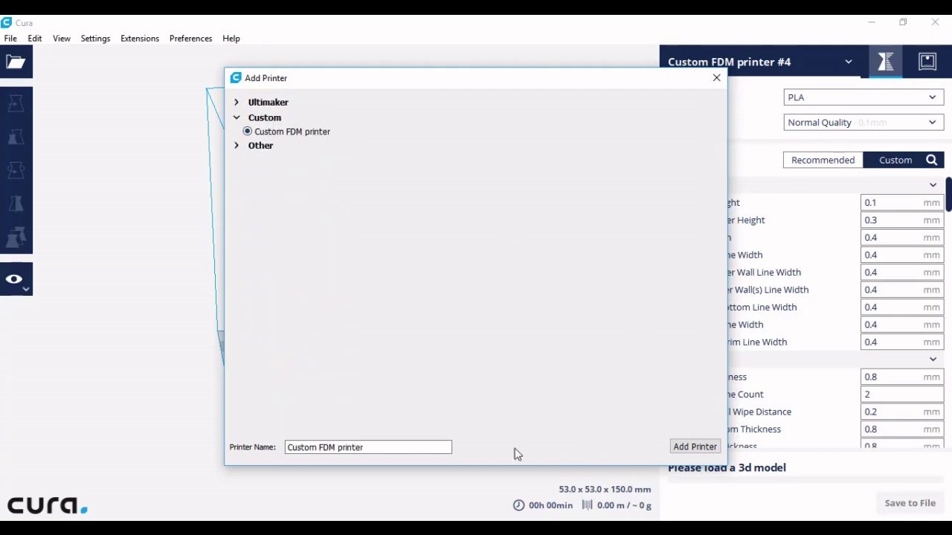
pyautogui.moveTo(372, 447); pyautogui.dragTo(232, 401)
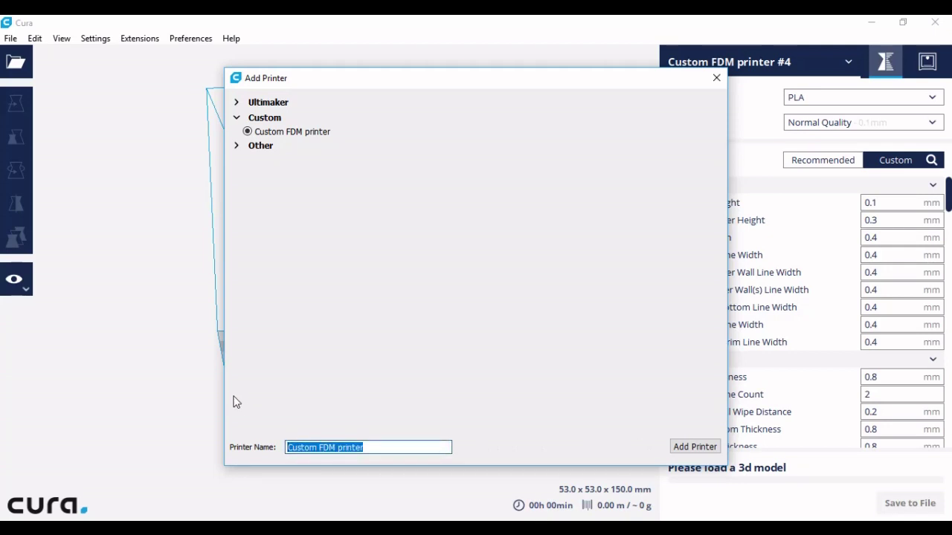
pyautogui.write('Anet A8')
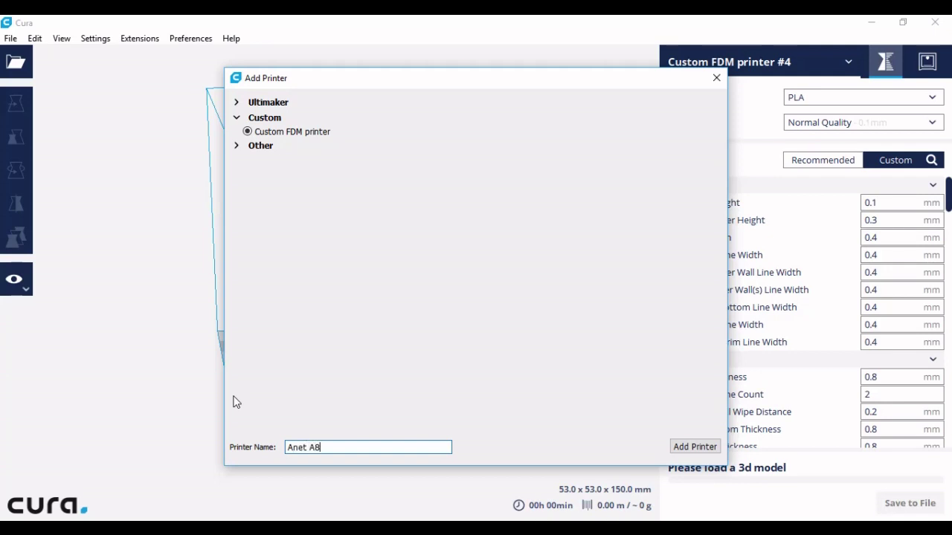
pyautogui.click(711, 451)
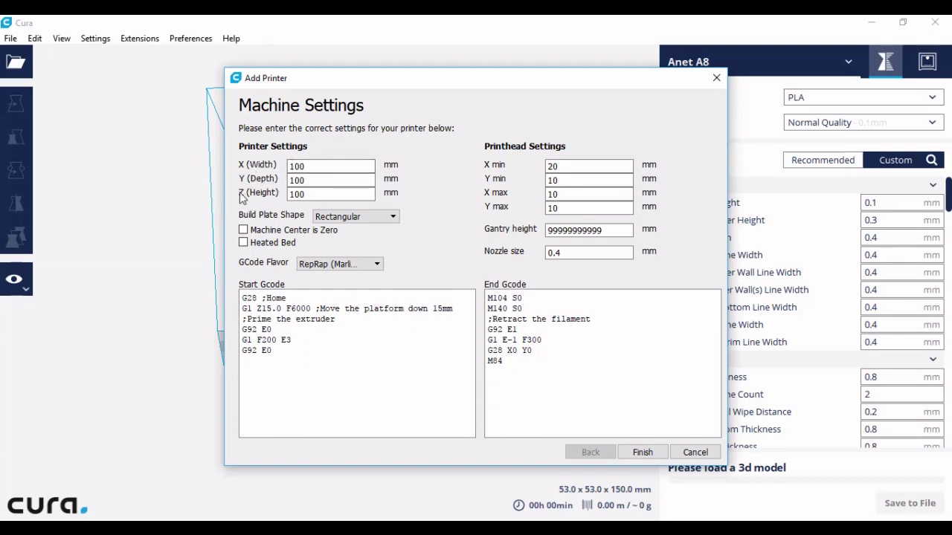
# Set the printer's build volume to 220 mm width, 220 mm depth and 240 mm height.
pyautogui.press('Tab')
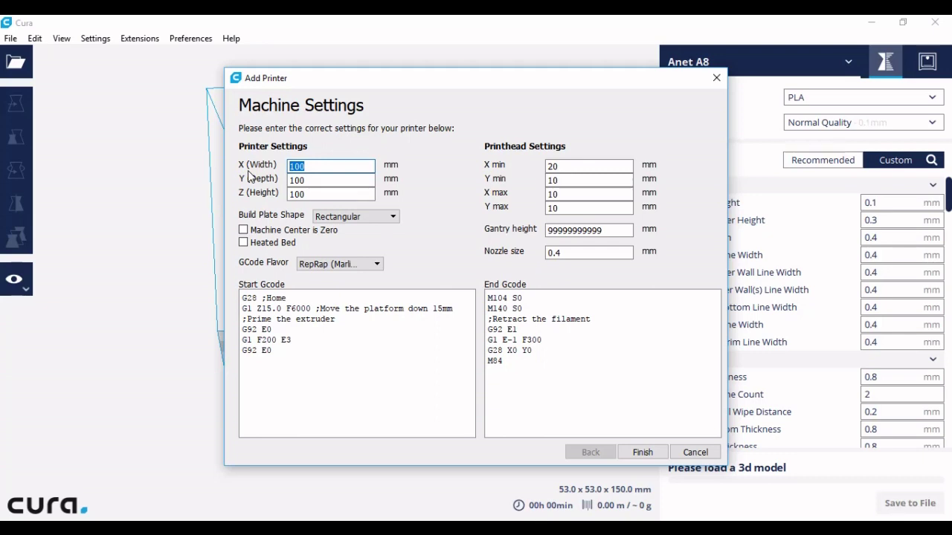
pyautogui.write('220')
pyautogui.press('Tab')
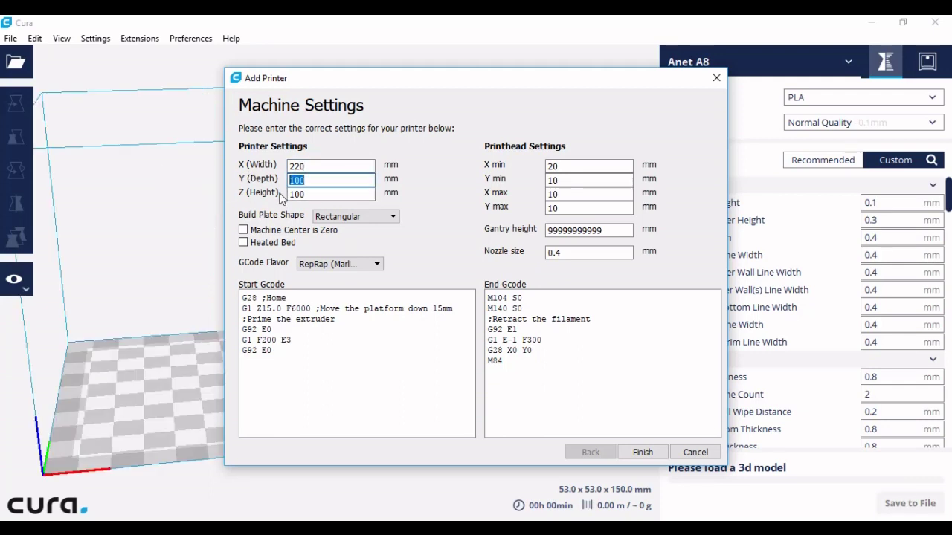
pyautogui.write('220')
pyautogui.press('Tab')
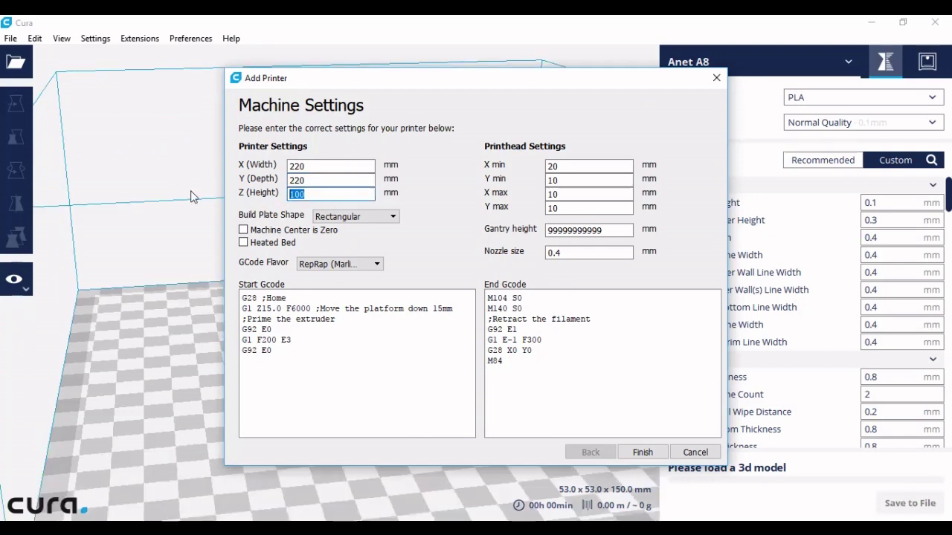
pyautogui.write('240')
pyautogui.click(330, 167)
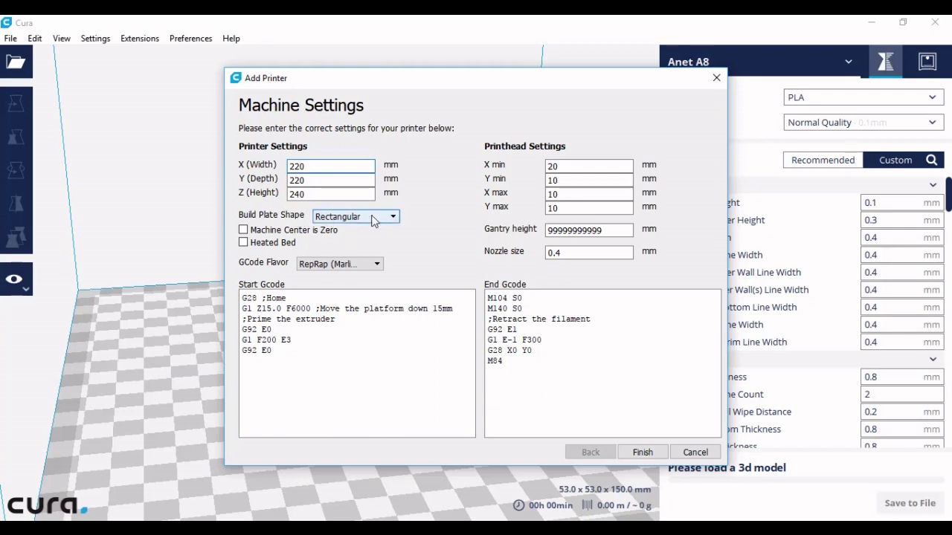
# Choose a rectangular build plate with a heated bed and finish the printer's machine settings.
pyautogui.click(372, 216)
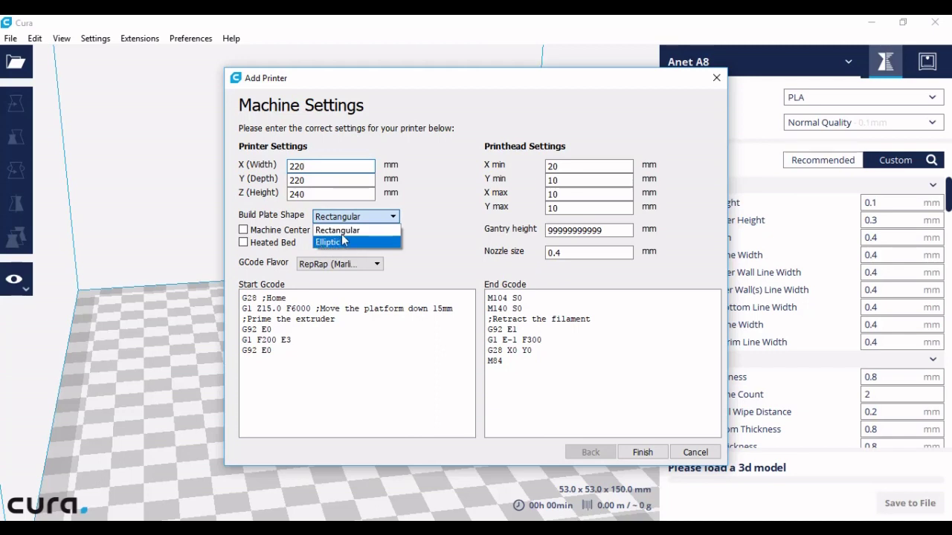
pyautogui.click(346, 235)
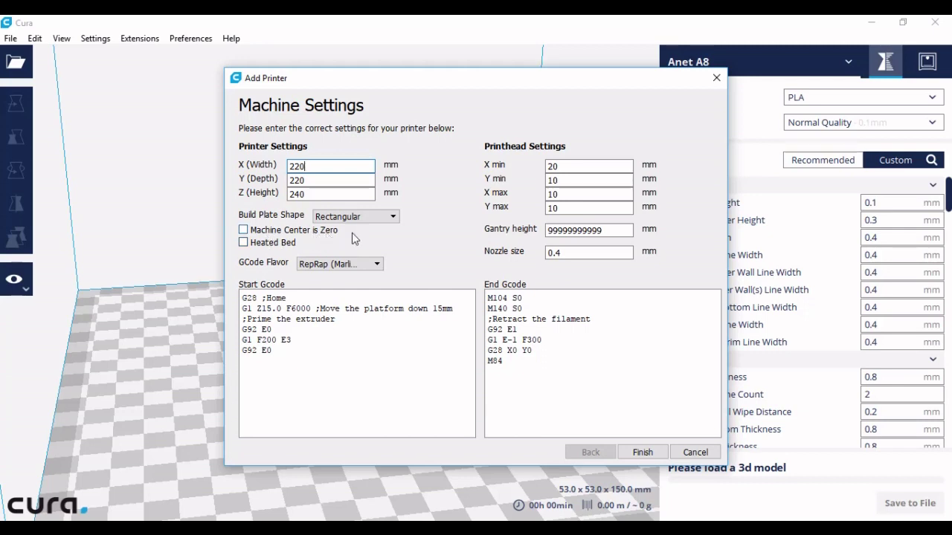
pyautogui.click(244, 243)
pyautogui.doubleClick(553, 253)
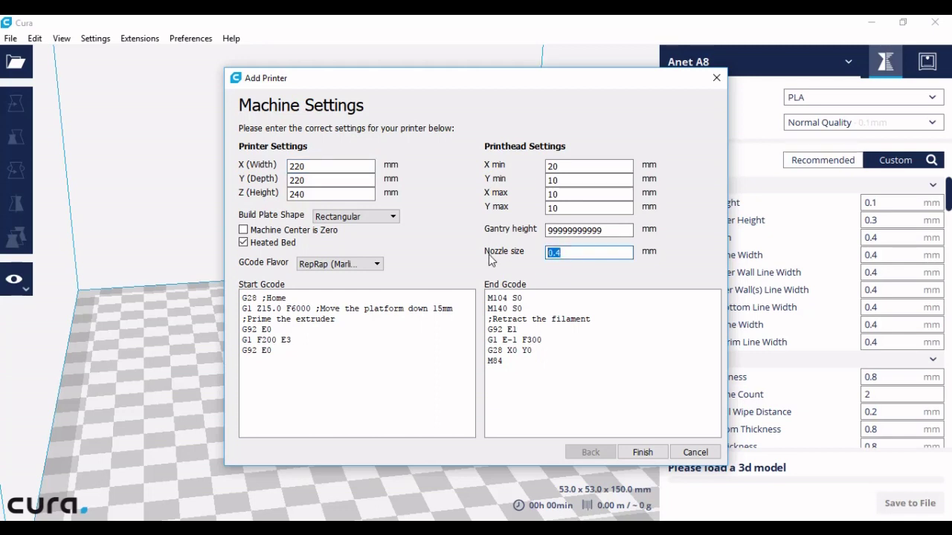
pyautogui.click(574, 253)
pyautogui.doubleClick(573, 255)
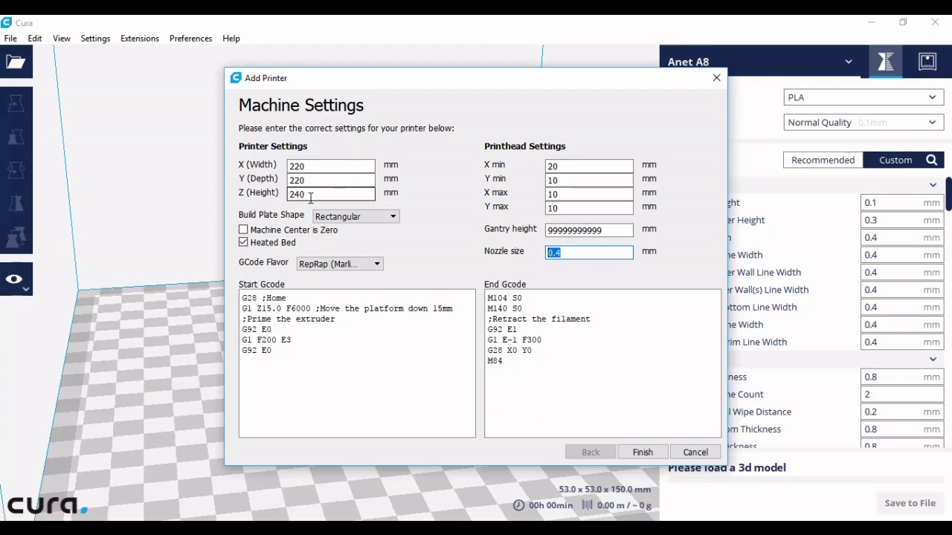
pyautogui.click(642, 453)
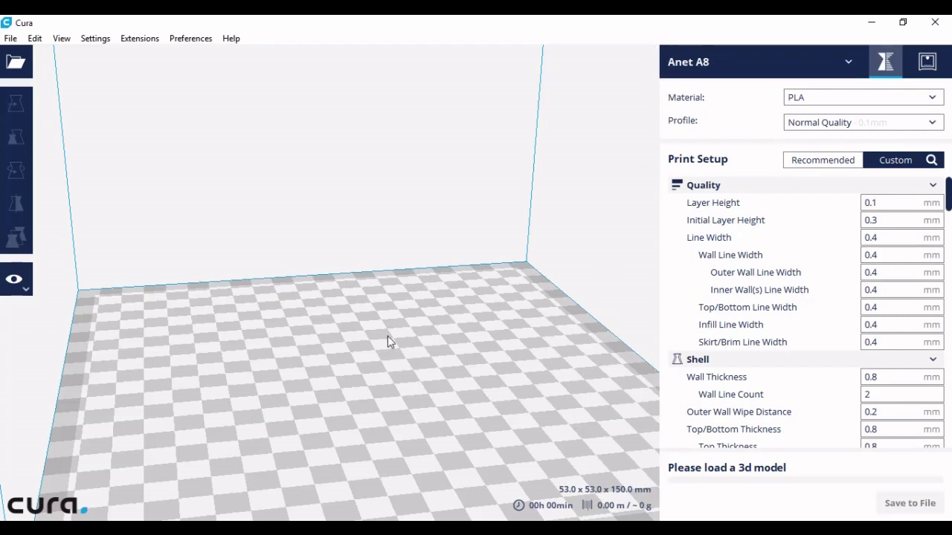
pyautogui.scroll(-10, 387, 335)
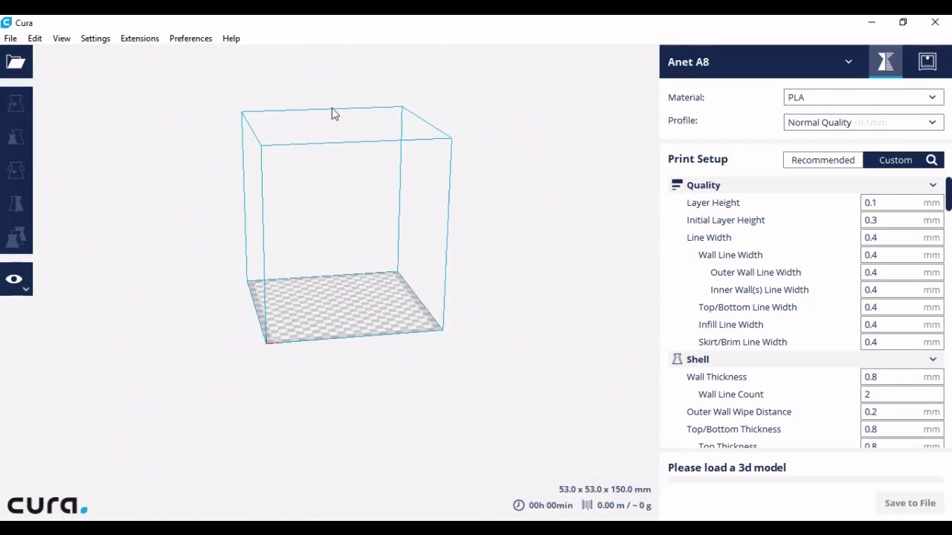
pyautogui.scroll(4, 328, 303)
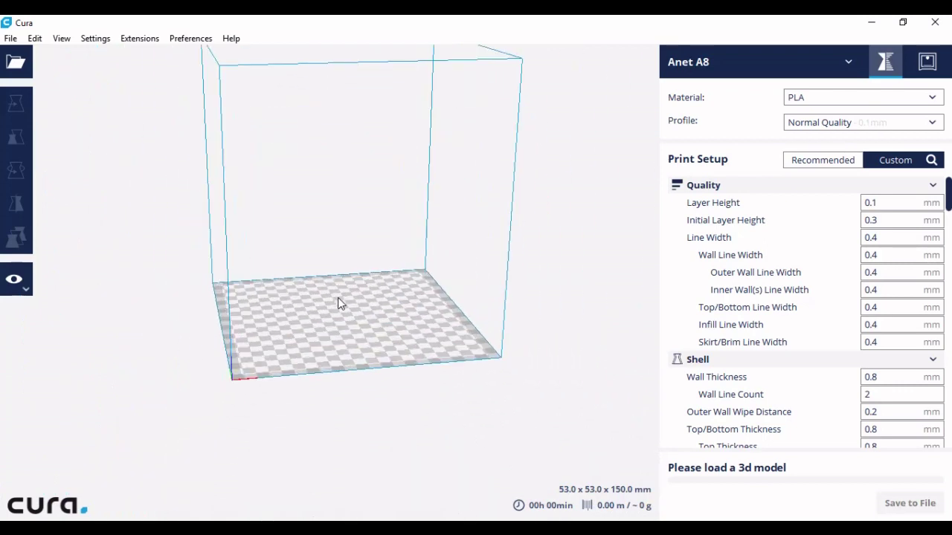
pyautogui.scroll(2, 341, 307)
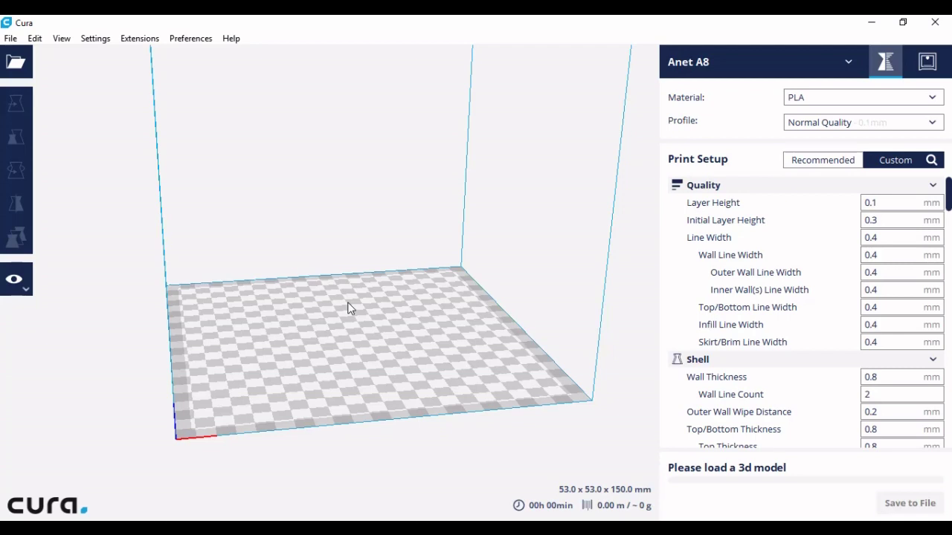